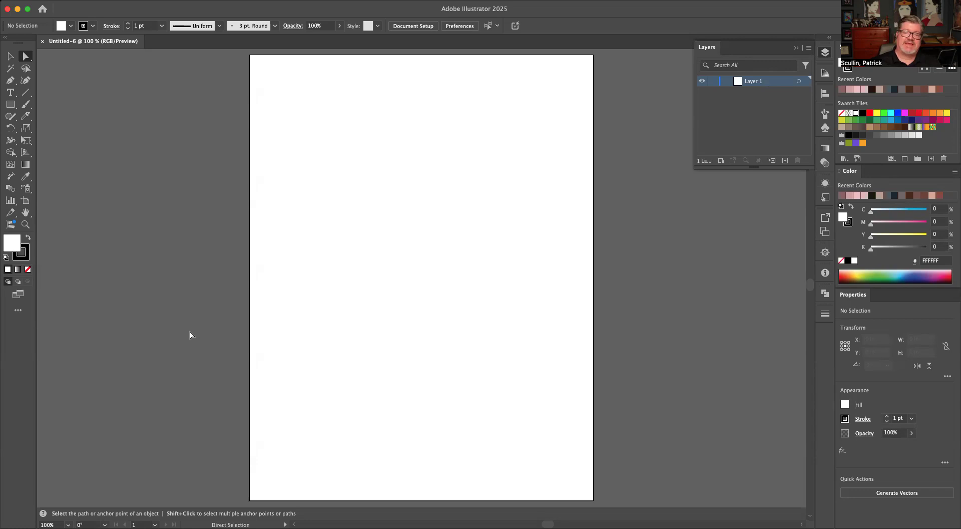
Place a line of point text with the Lorem ipsum placeholder on the upper artboard and set its size to 72 pt.
click(10, 92)
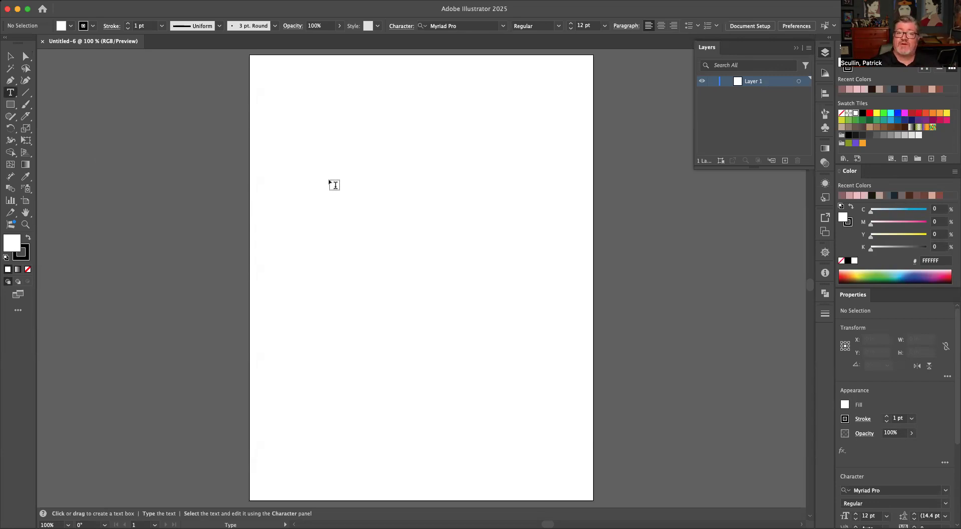
click(334, 171)
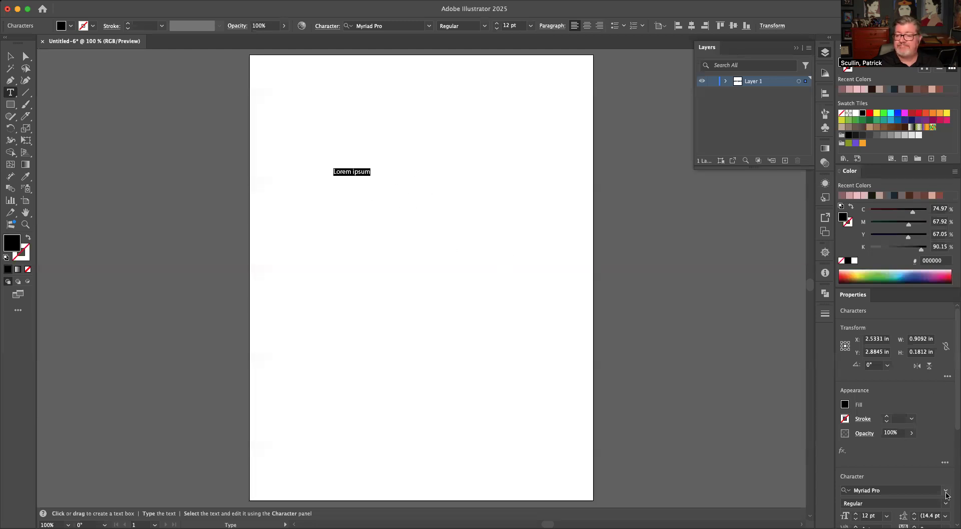
click(887, 516)
click(893, 482)
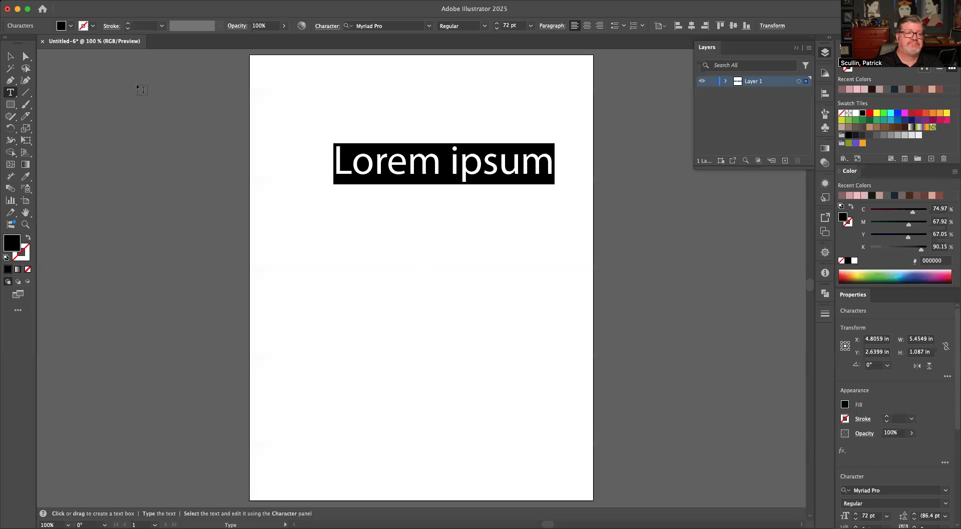
Change the Lorem ipsum text's font to Armor Piercing and finish editing the text.
click(945, 493)
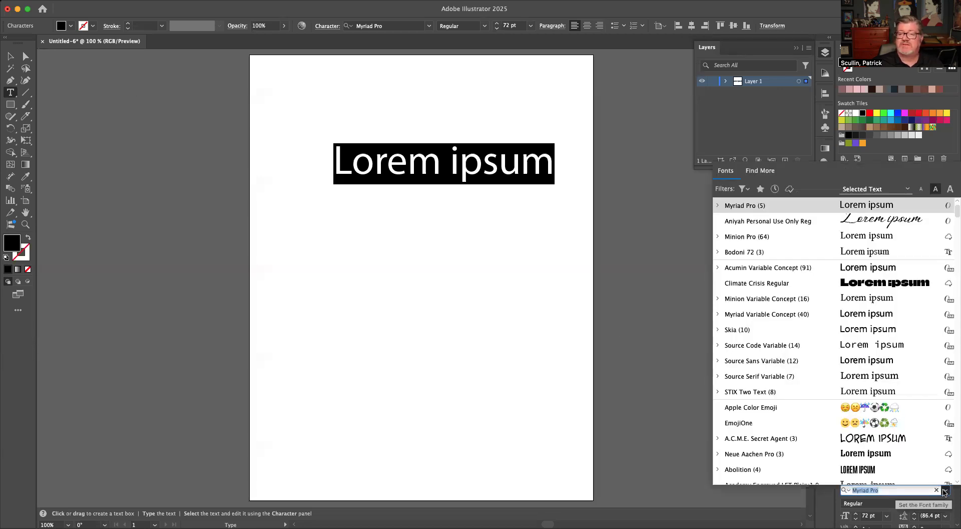
scroll(936, 473, down, 10)
scroll(936, 473, down, 10)
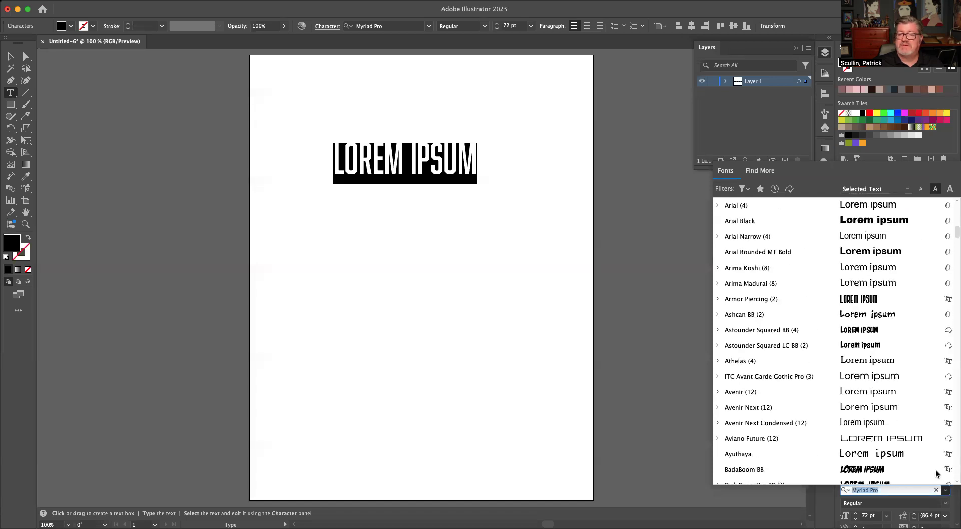
scroll(936, 473, down, 2)
click(891, 269)
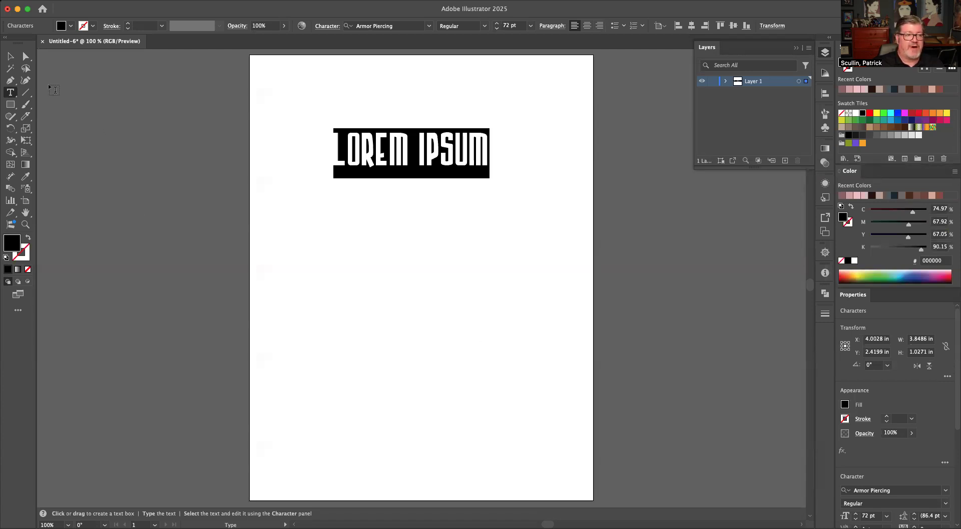
click(13, 56)
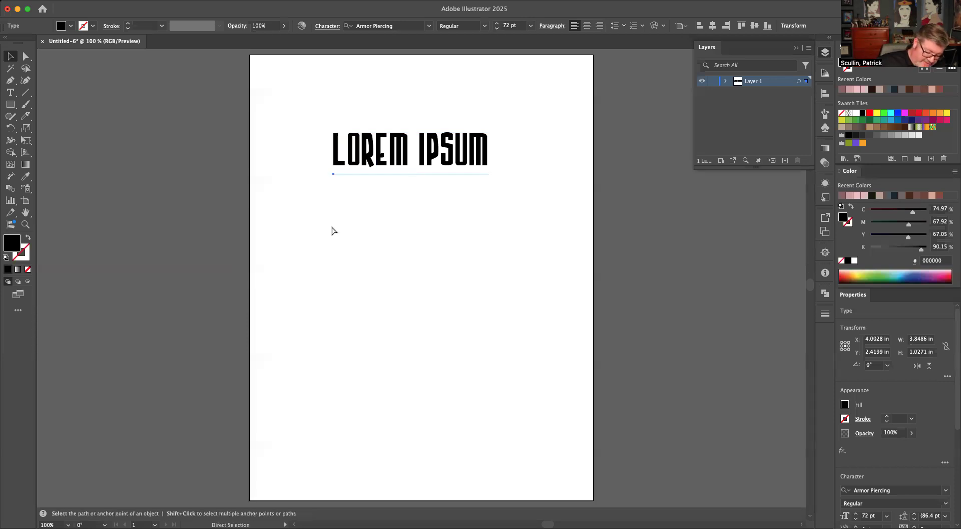
Select only the letter P in IPSUM and show the floating Character settings beside the text.
key(super+equal)
double_click(346, 270)
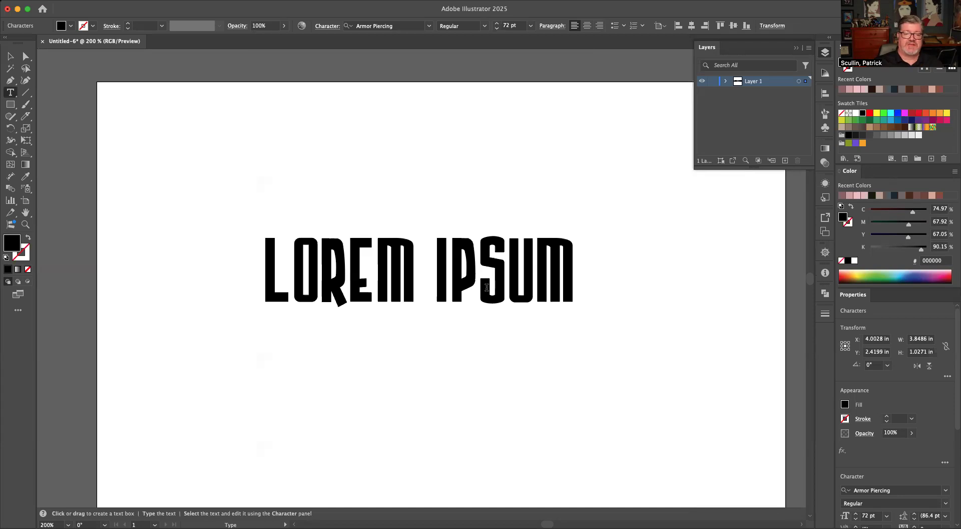
drag(454, 279, 473, 277)
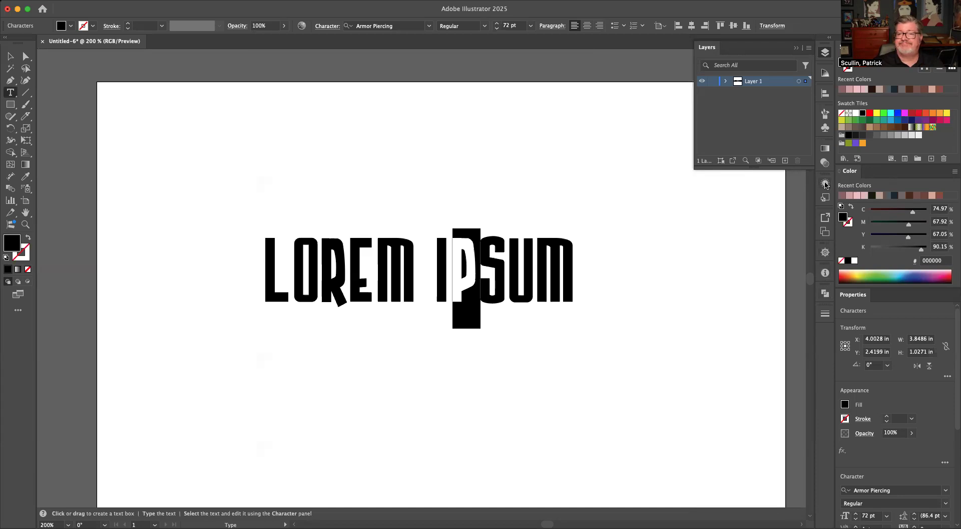
click(256, 1)
click(326, 519)
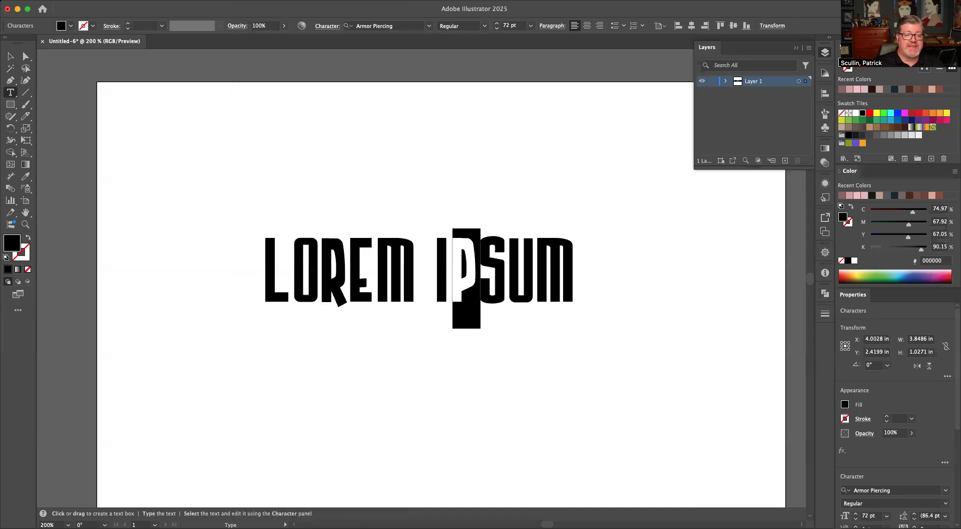
click(228, 1)
mouse_move(256, 1)
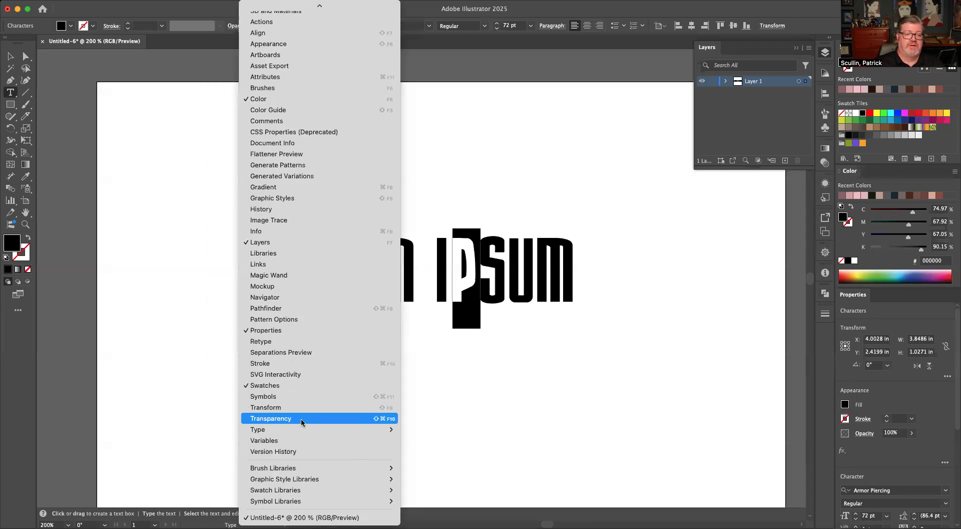
mouse_move(307, 429)
click(424, 429)
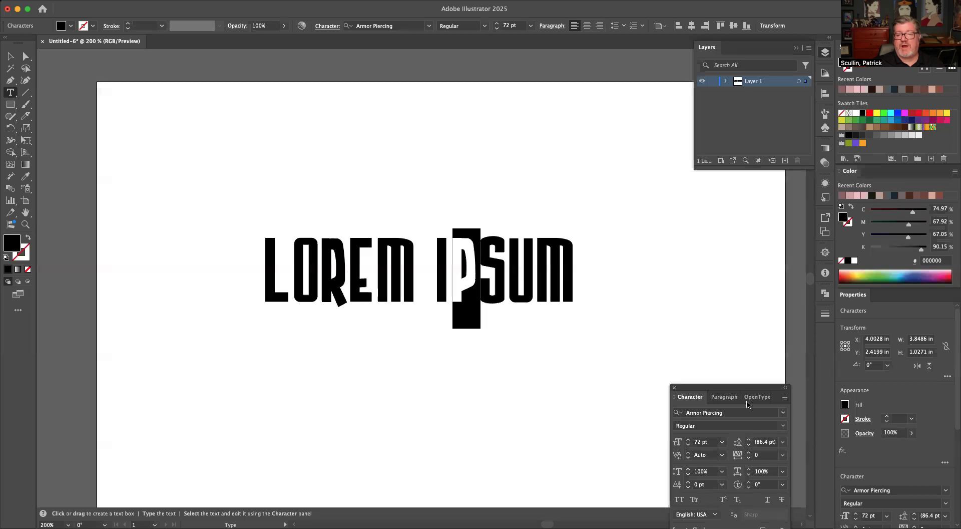
drag(699, 391, 651, 211)
key(super+t)
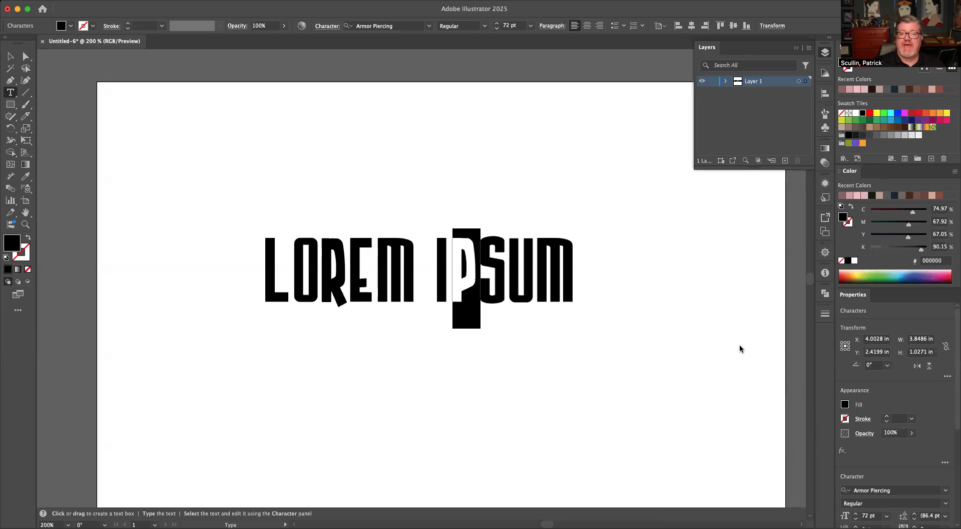
key(super+t)
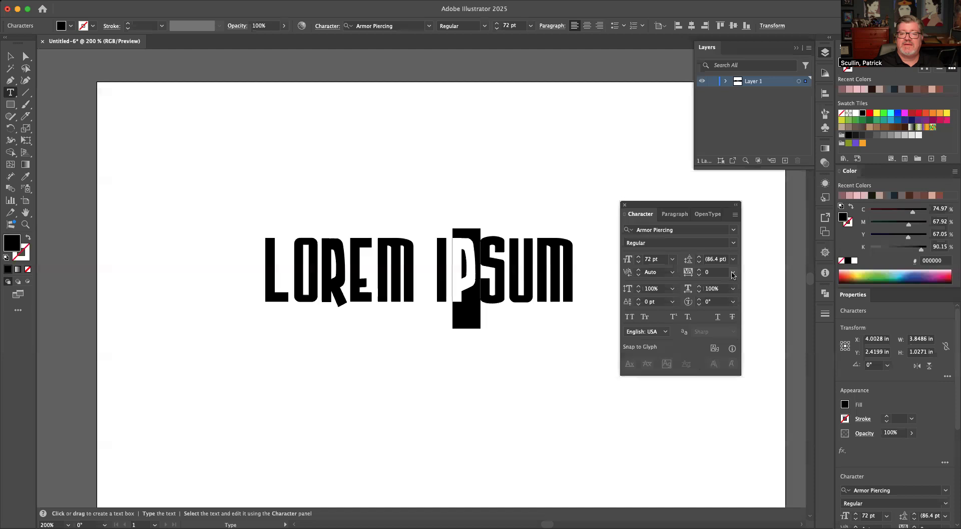
Set the tracking of the selected letter P to -100 and deselect it.
click(734, 272)
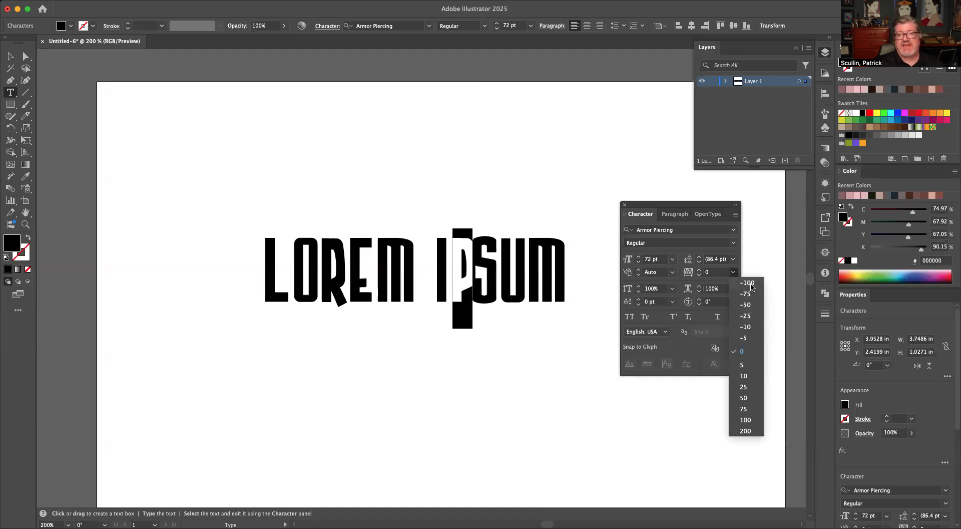
click(748, 284)
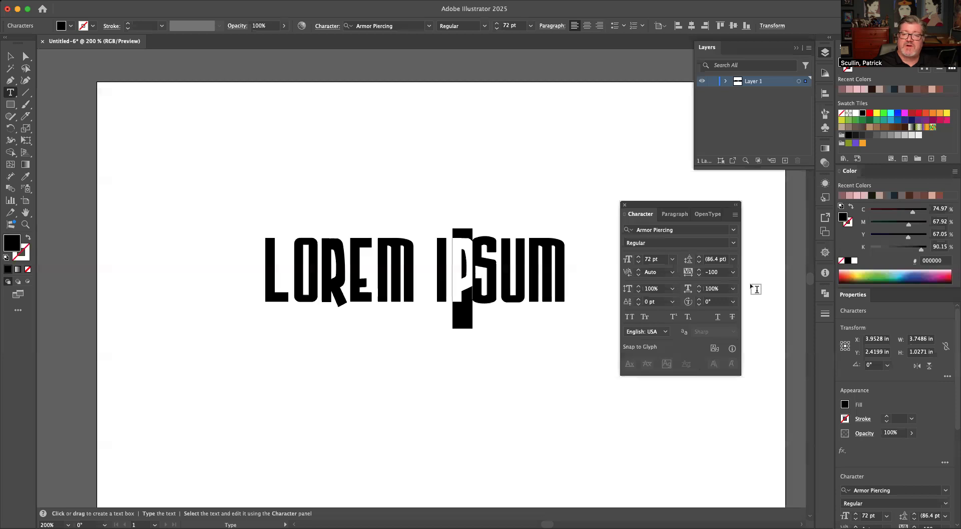
click(506, 282)
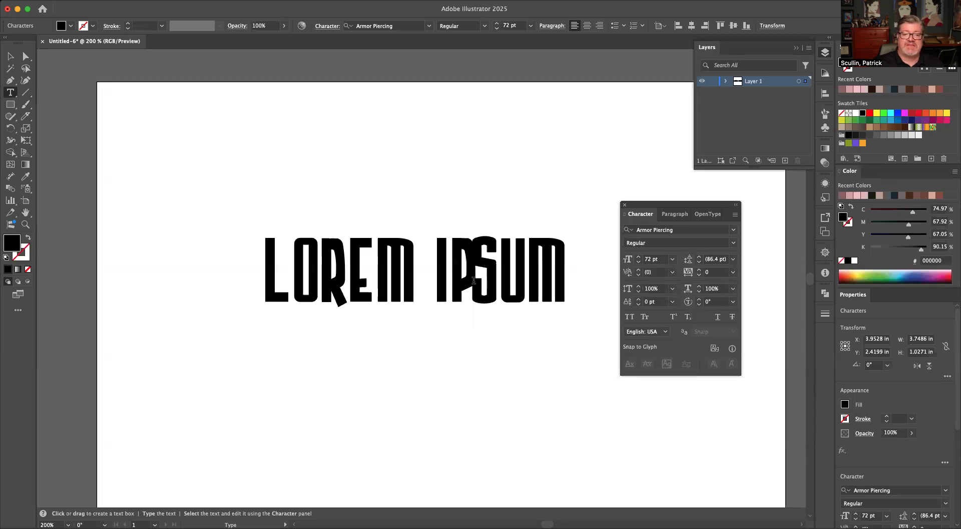
Preview the baseline shift options on the word IPSUM without applying one.
drag(438, 270, 580, 295)
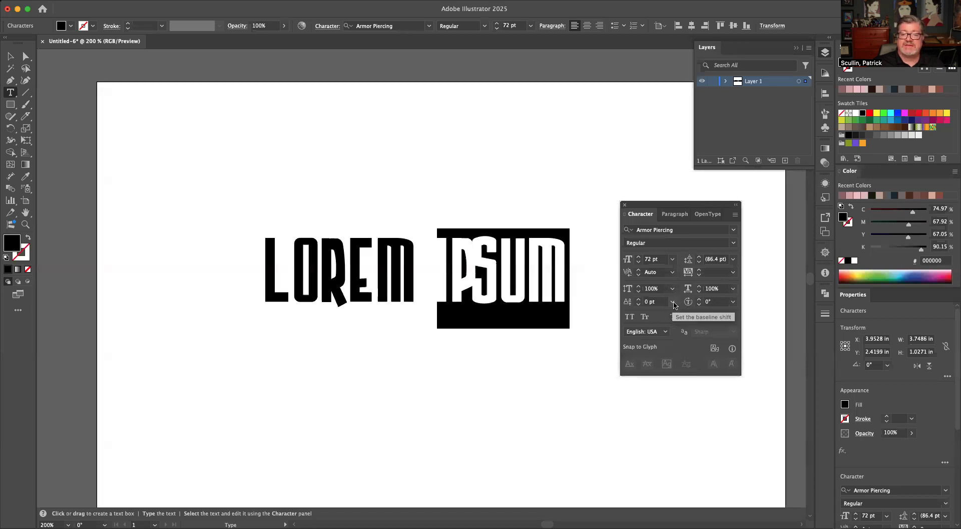
click(673, 302)
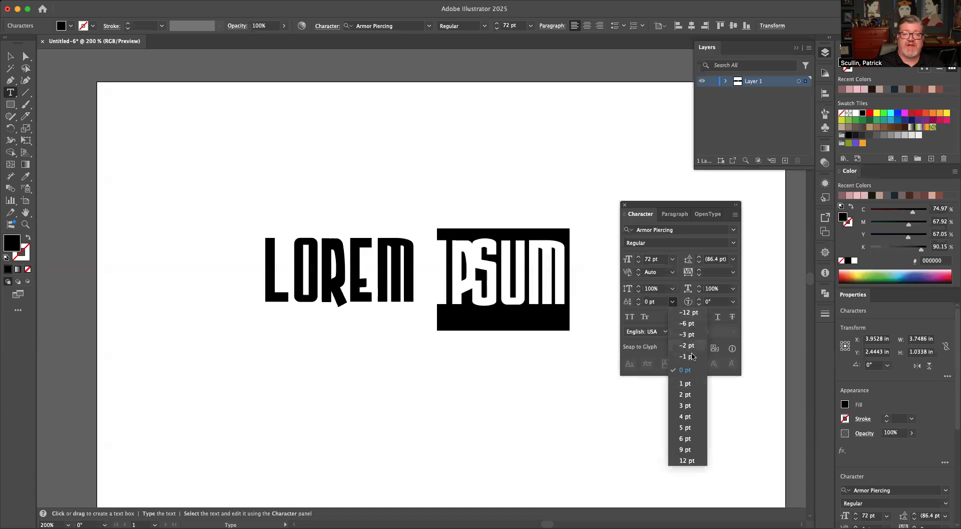
click(672, 274)
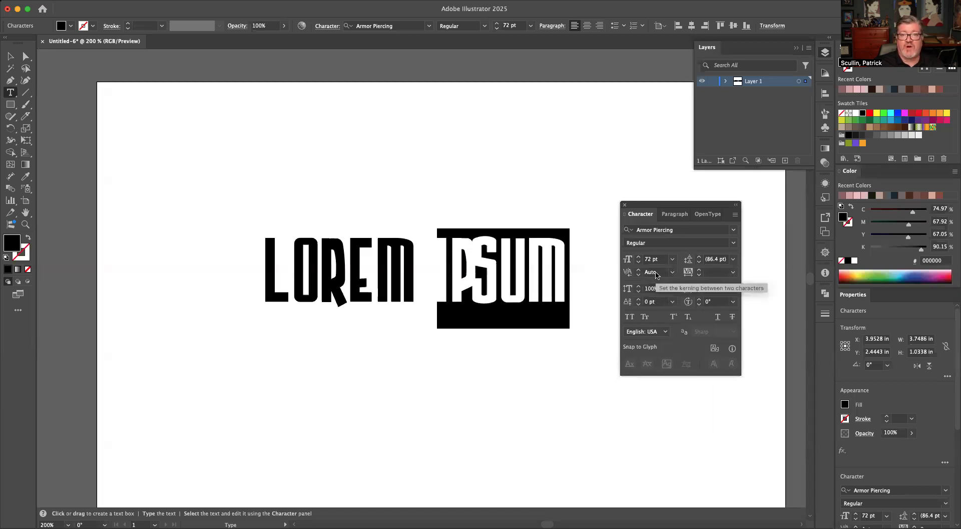
Try IPSUM on a second line with different leading values, and undo the line break.
click(441, 269)
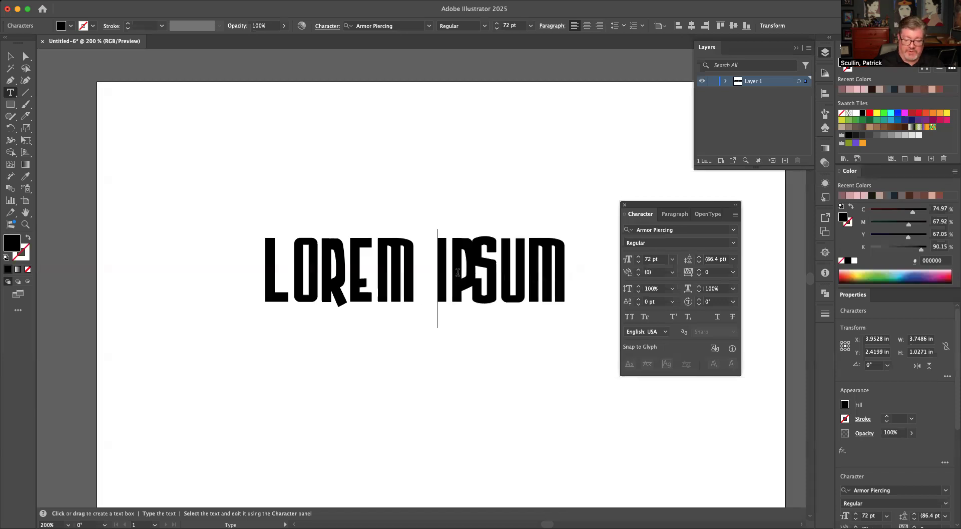
key(Return)
double_click(352, 361)
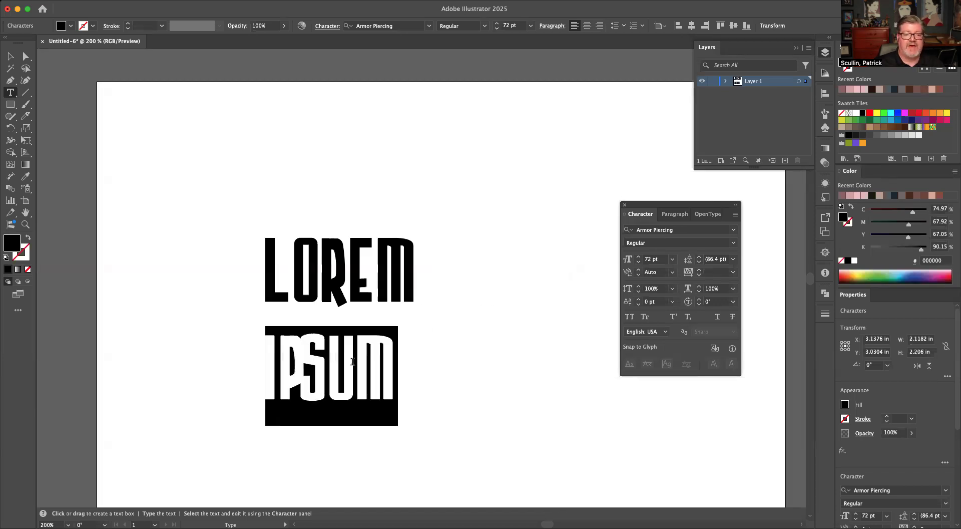
click(733, 260)
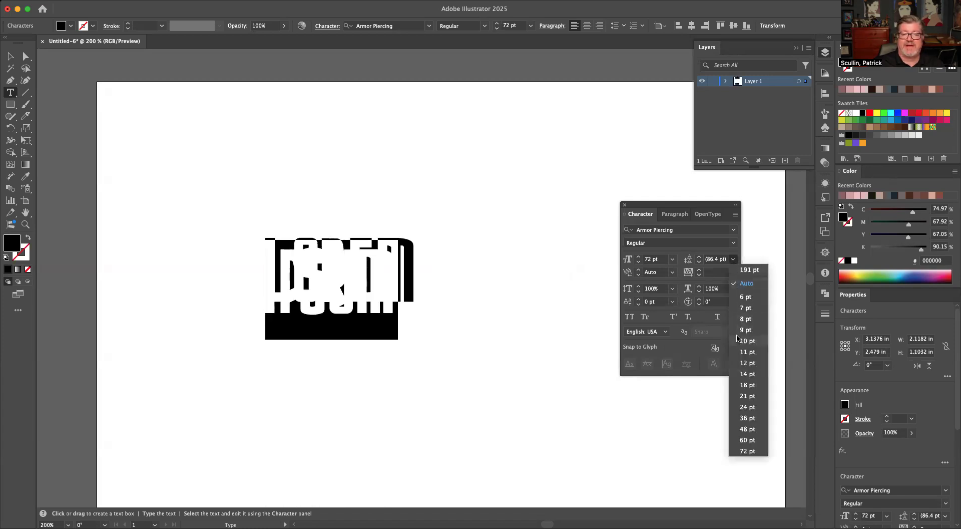
click(685, 204)
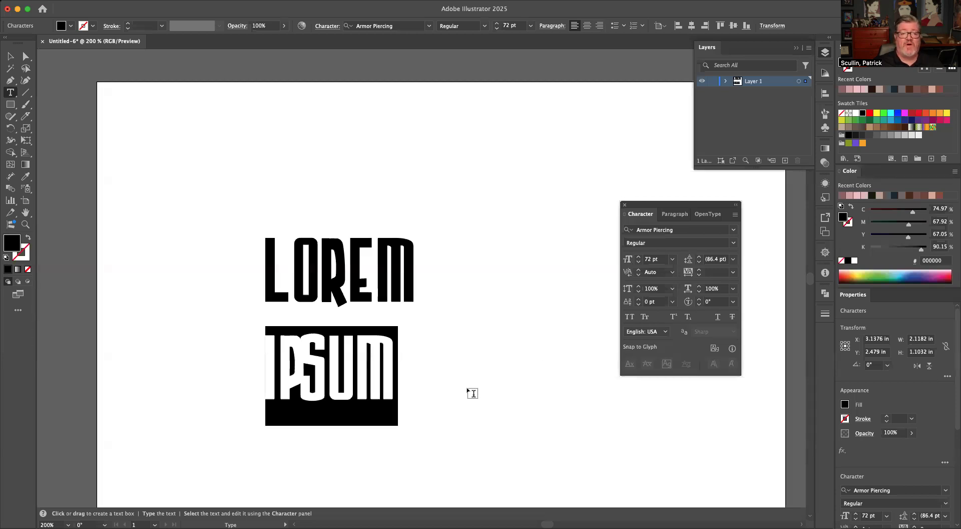
key(super+z)
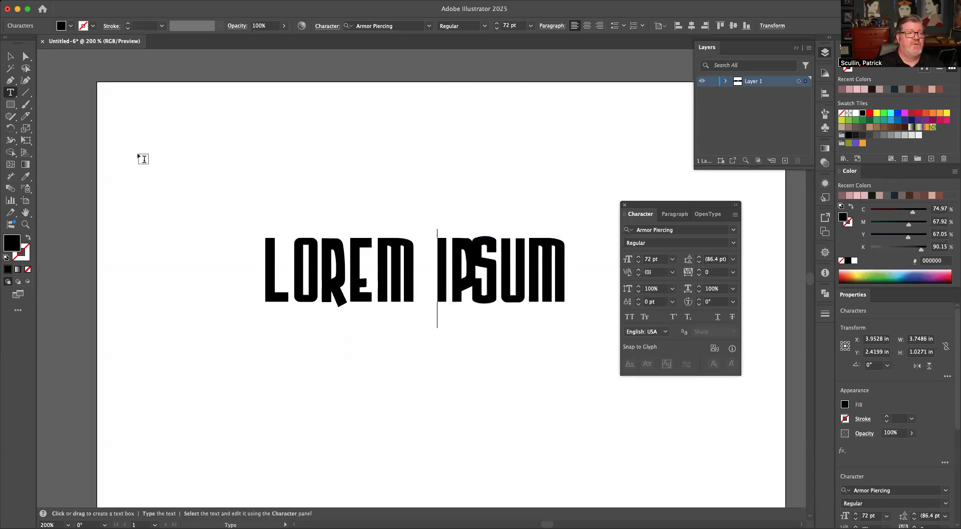
With the Touch Type tool, enlarge and lower the L of LOREM, and move the O tightly against it.
click(10, 93)
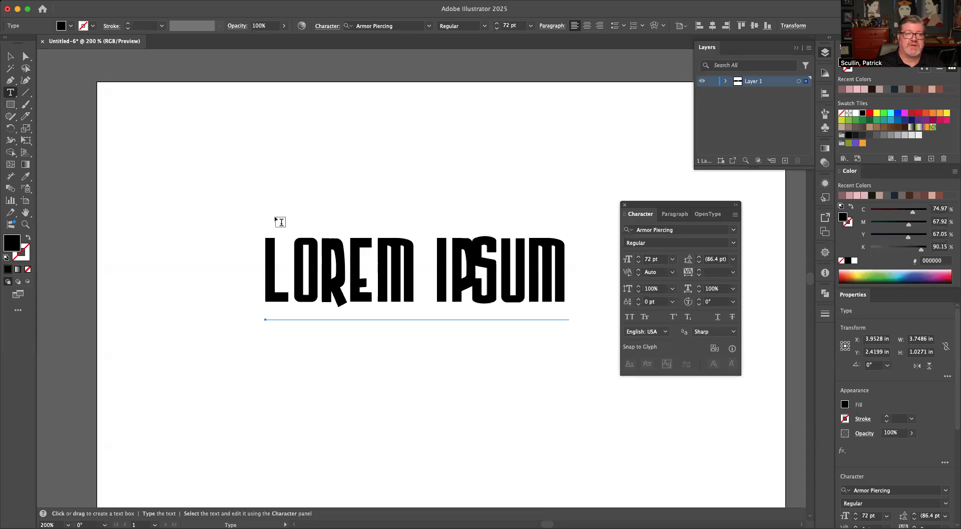
click(13, 93)
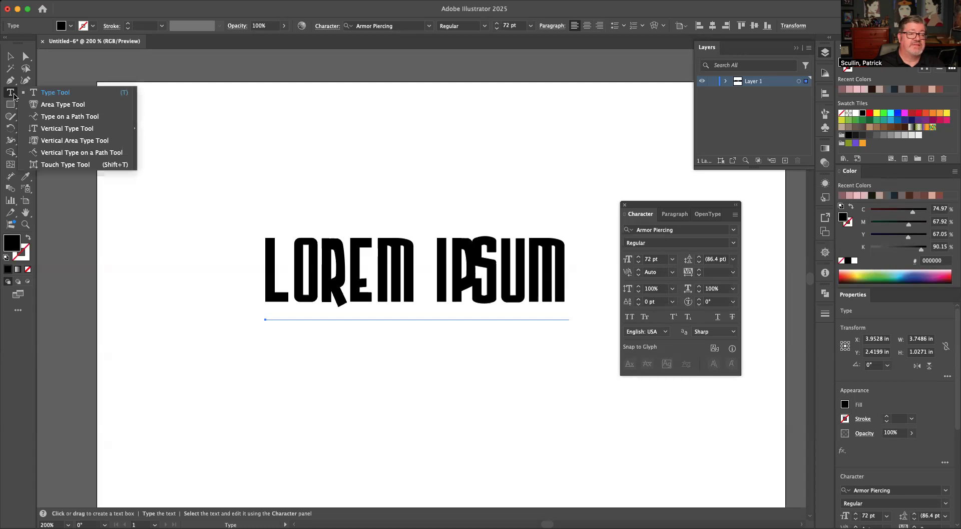
click(92, 166)
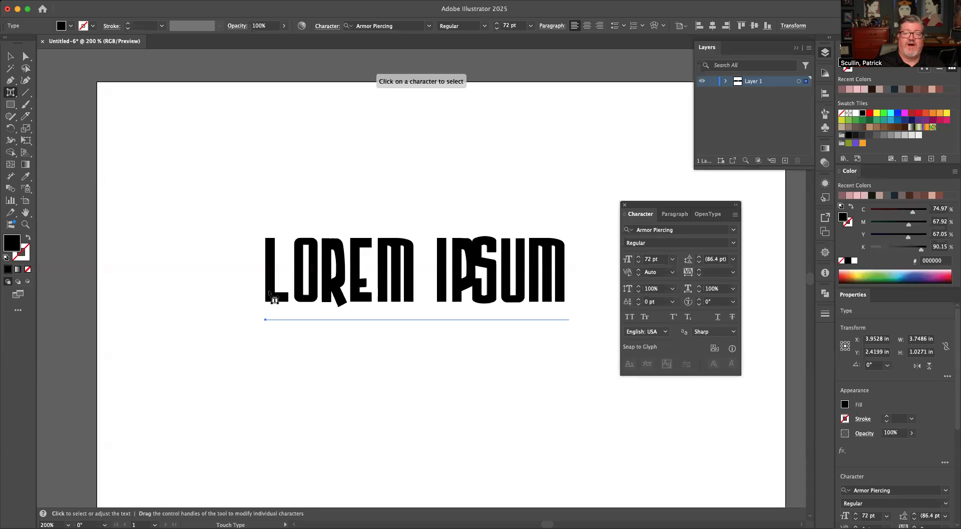
click(269, 293)
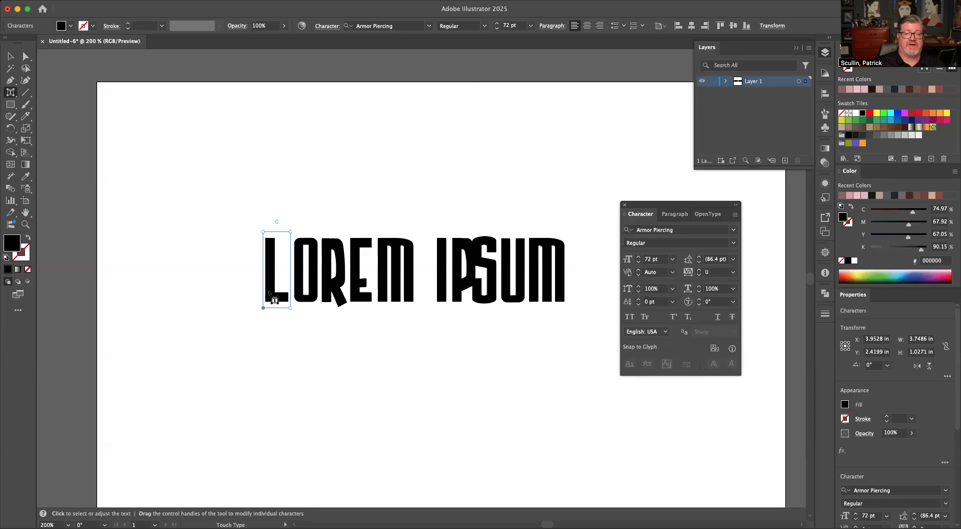
drag(290, 232, 303, 218)
drag(274, 255, 311, 261)
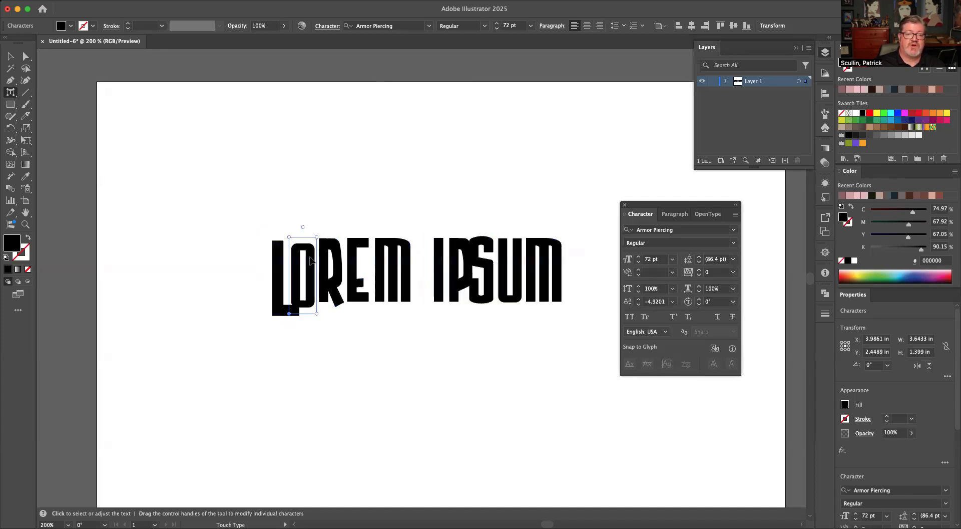
Tilt the O and R of LOREM slightly and nudge them so the letters sit close together.
drag(304, 228, 299, 229)
drag(302, 282, 330, 290)
click(337, 283)
drag(333, 229, 335, 227)
drag(339, 275, 341, 275)
Rotate the E of LOREM about 4.7° and move it against the R with a baseline shift of about -4.6 pt.
click(368, 256)
drag(364, 239, 352, 226)
drag(352, 268, 350, 270)
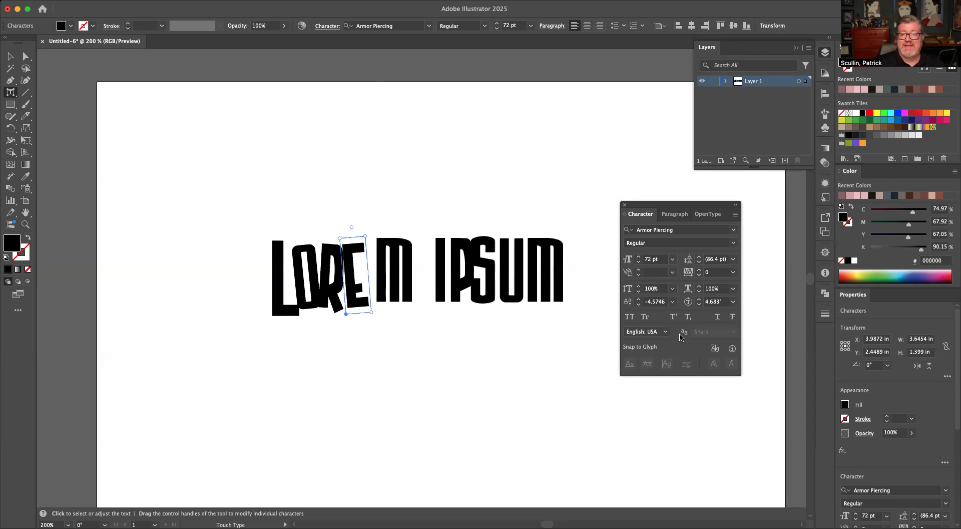
Rotate the M of LOREM about 9.2° and move it against the E with a baseline shift of about -5.2 pt.
click(381, 256)
drag(389, 256, 375, 271)
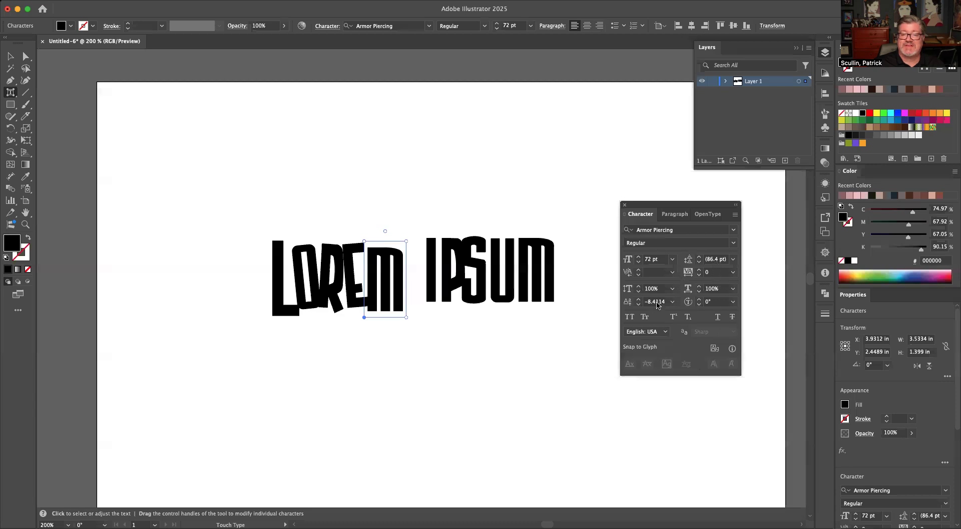
drag(385, 231, 382, 231)
drag(401, 287, 395, 284)
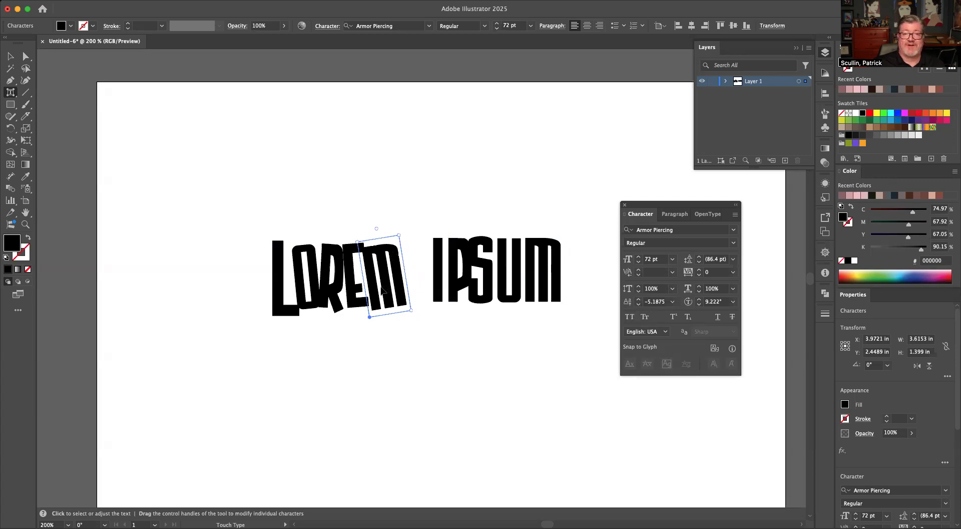
Lower the S of IPSUM, and move the I closer to LOREM with a baseline shift of about -6.1 pt.
click(435, 261)
drag(436, 262, 471, 281)
click(444, 268)
click(467, 273)
click(422, 253)
drag(422, 253, 411, 261)
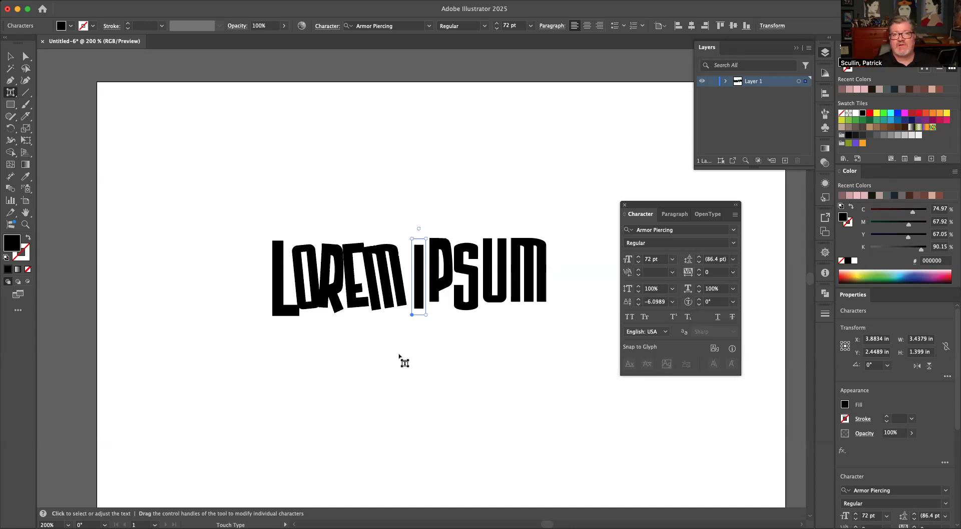
Scale the P of IPSUM to about 130%, rotate it about 4.3°, and position it beside the I with about -8.5 pt baseline shift.
drag(450, 284, 443, 284)
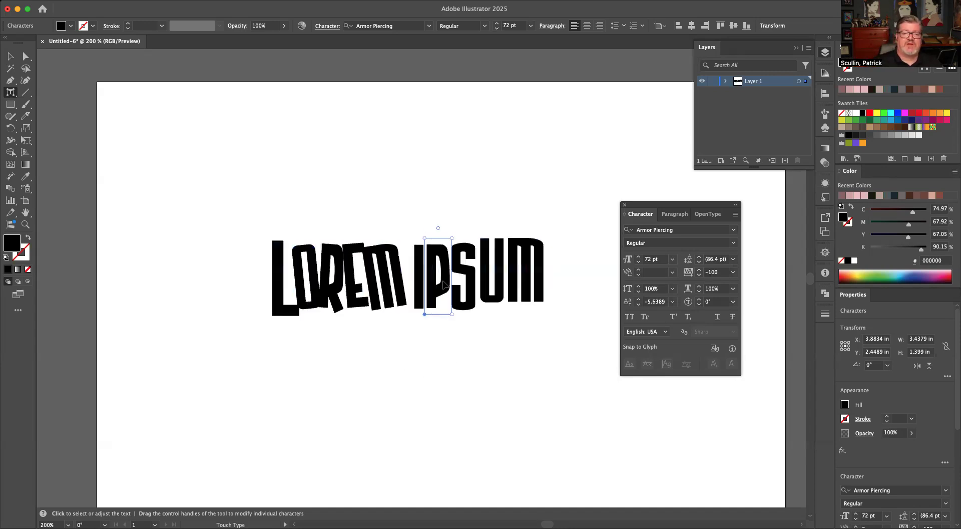
drag(439, 228, 435, 229)
drag(447, 298, 446, 285)
drag(457, 223, 465, 201)
drag(448, 256, 444, 270)
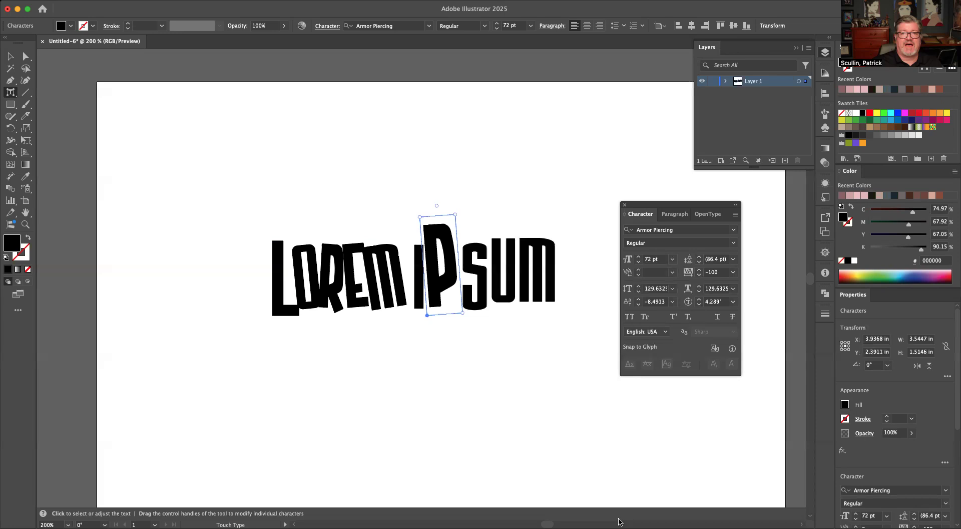
Display the available type tool variants.
click(12, 95)
click(12, 95)
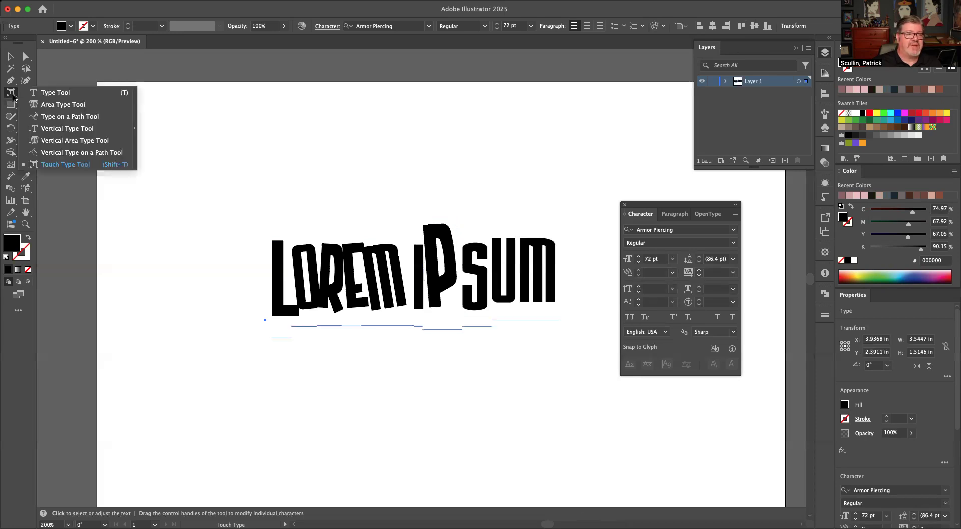